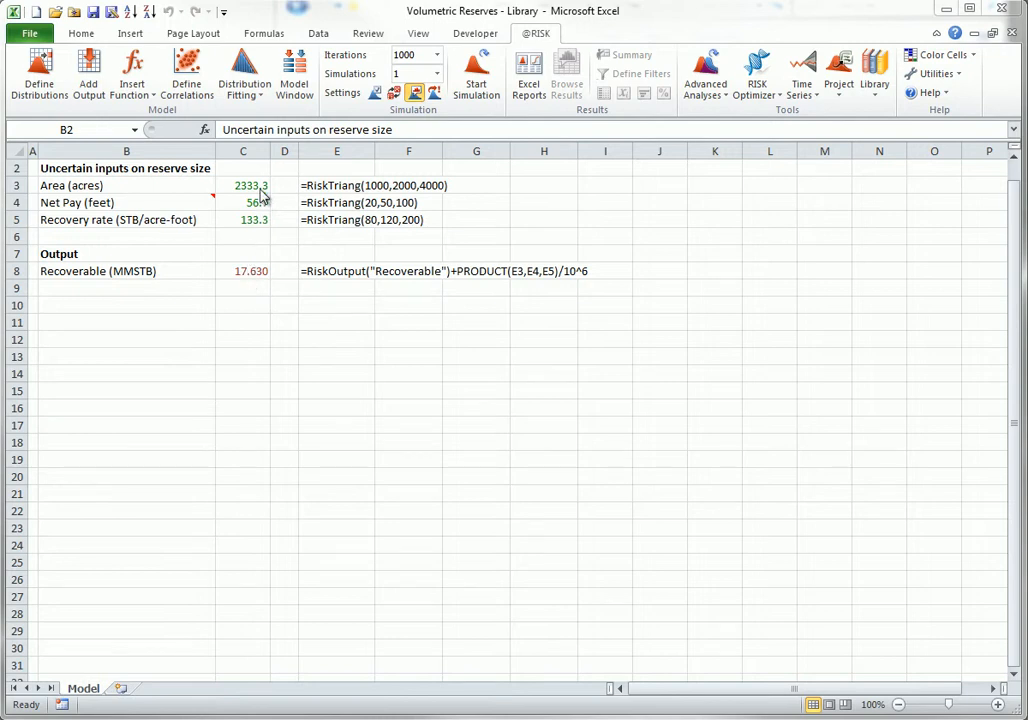
left_click(245, 184)
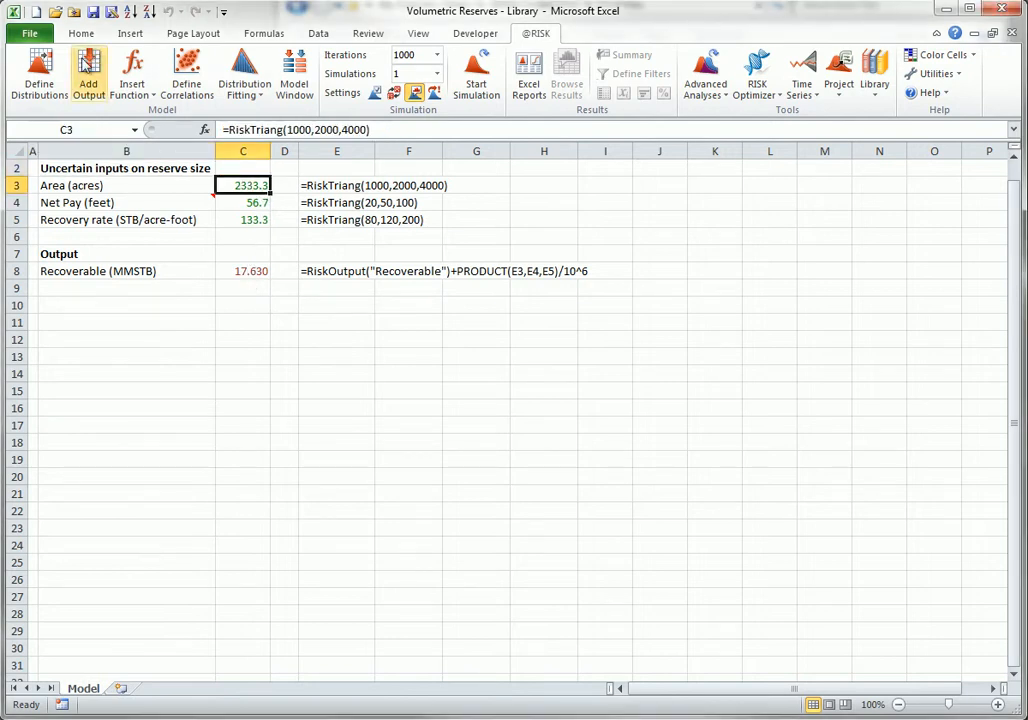
left_click(40, 75)
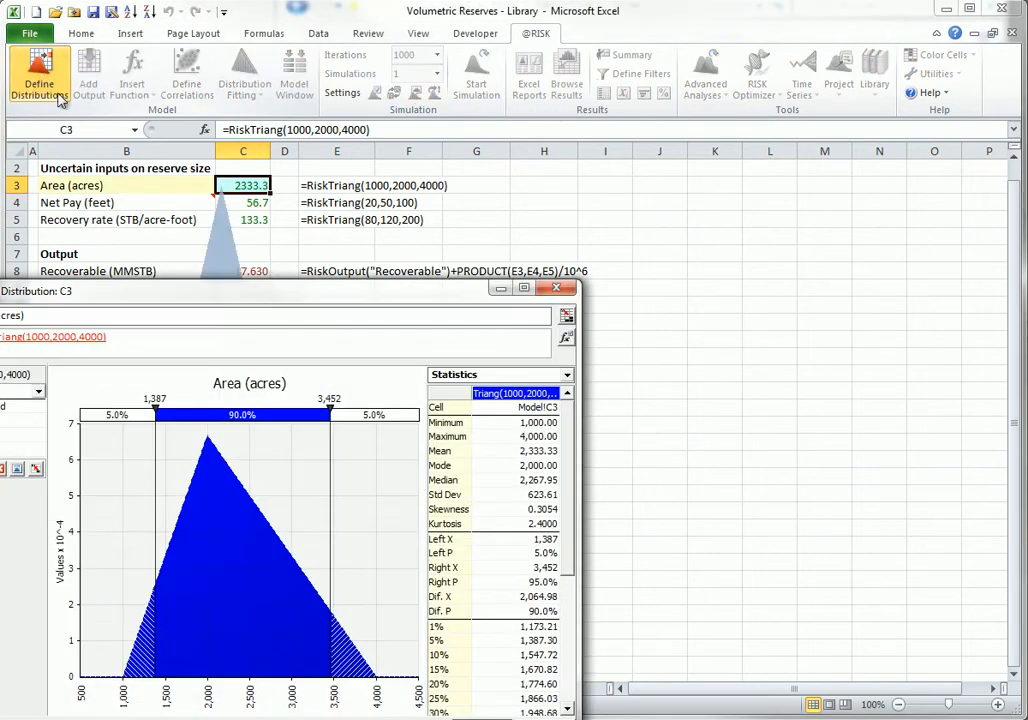
left_click_drag(256, 231, 617, 176)
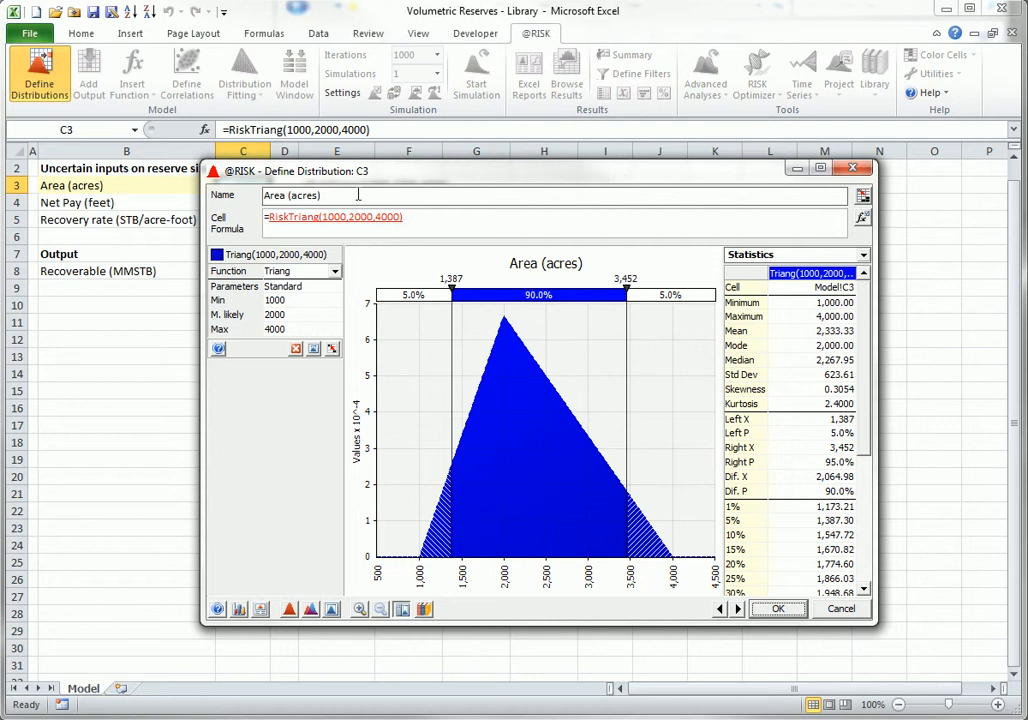
left_click(424, 610)
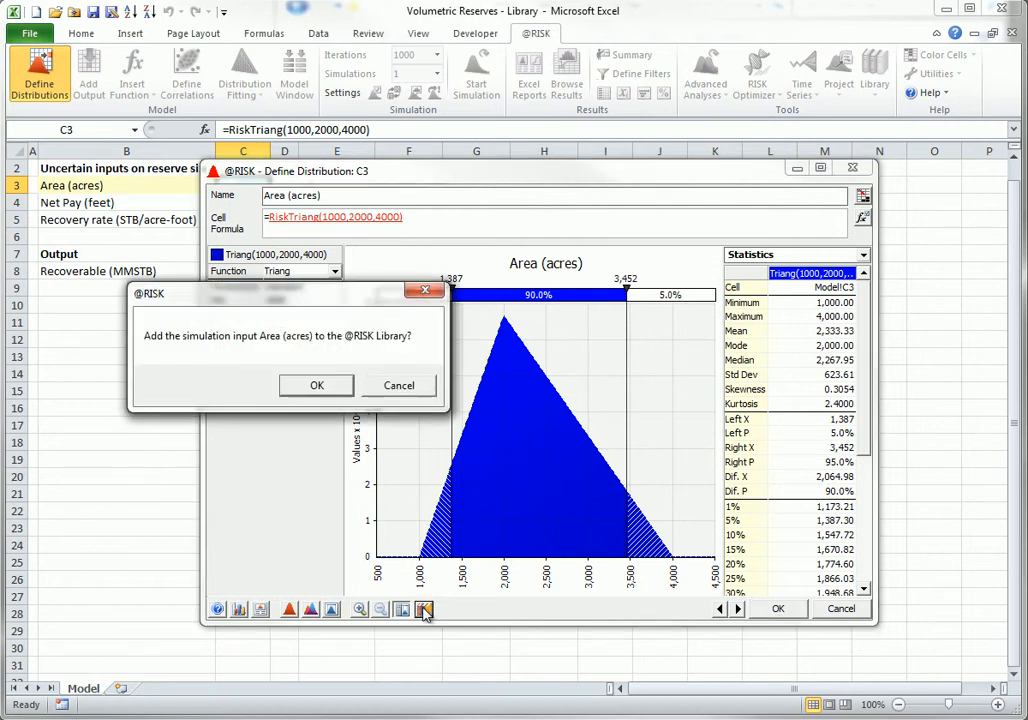
left_click(318, 386)
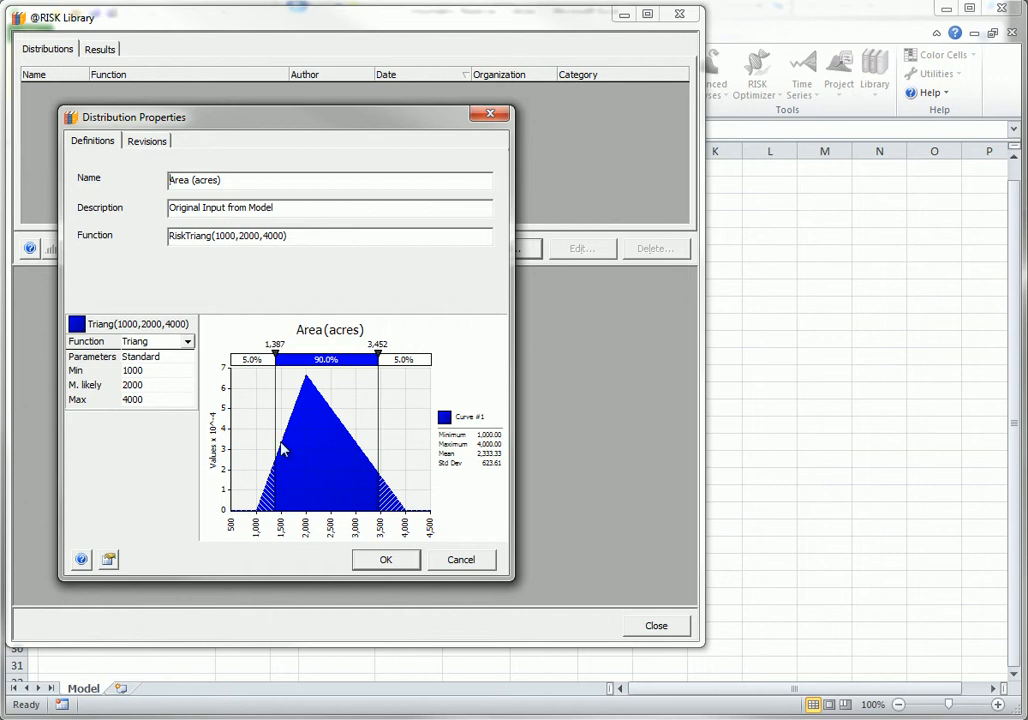
left_click(382, 562)
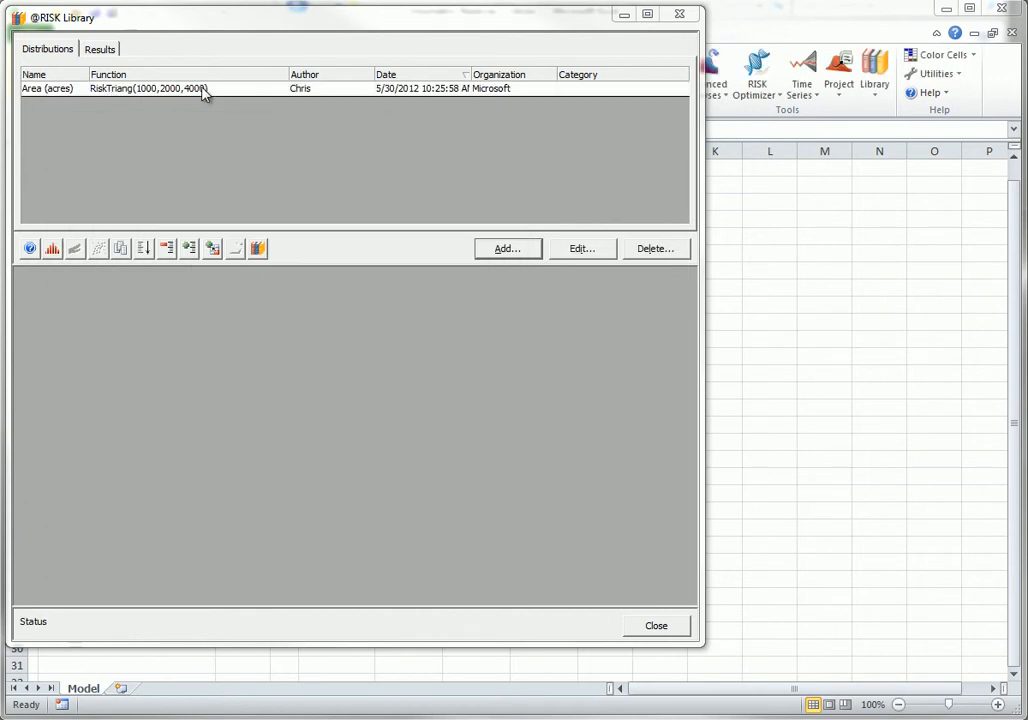
left_click(656, 627)
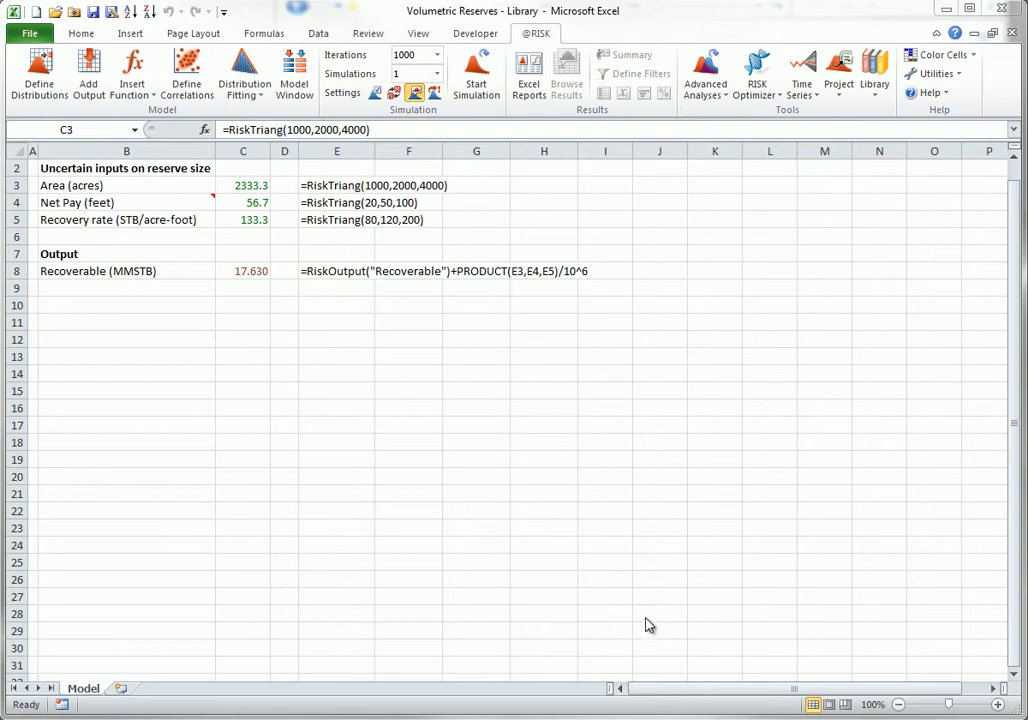
left_click(258, 204)
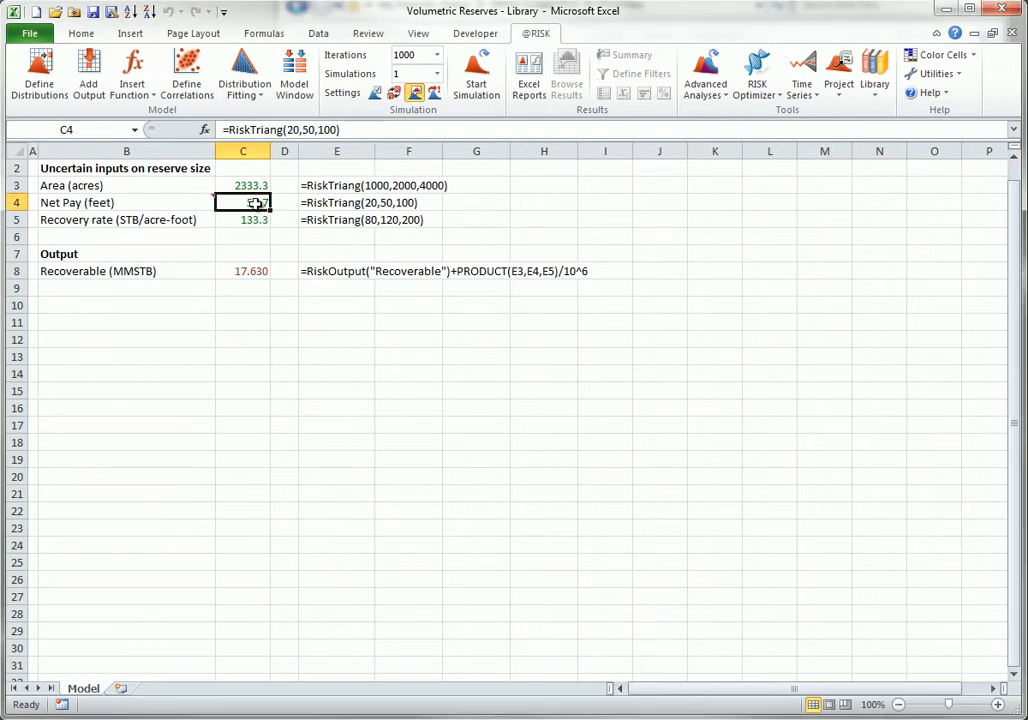
left_click(40, 78)
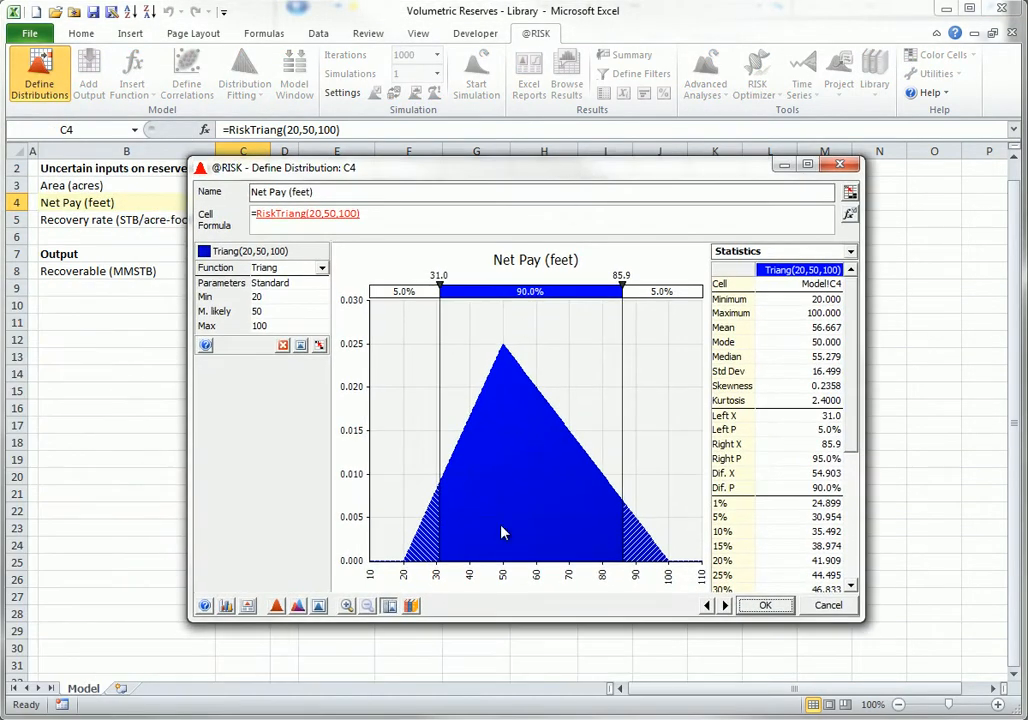
left_click(411, 605)
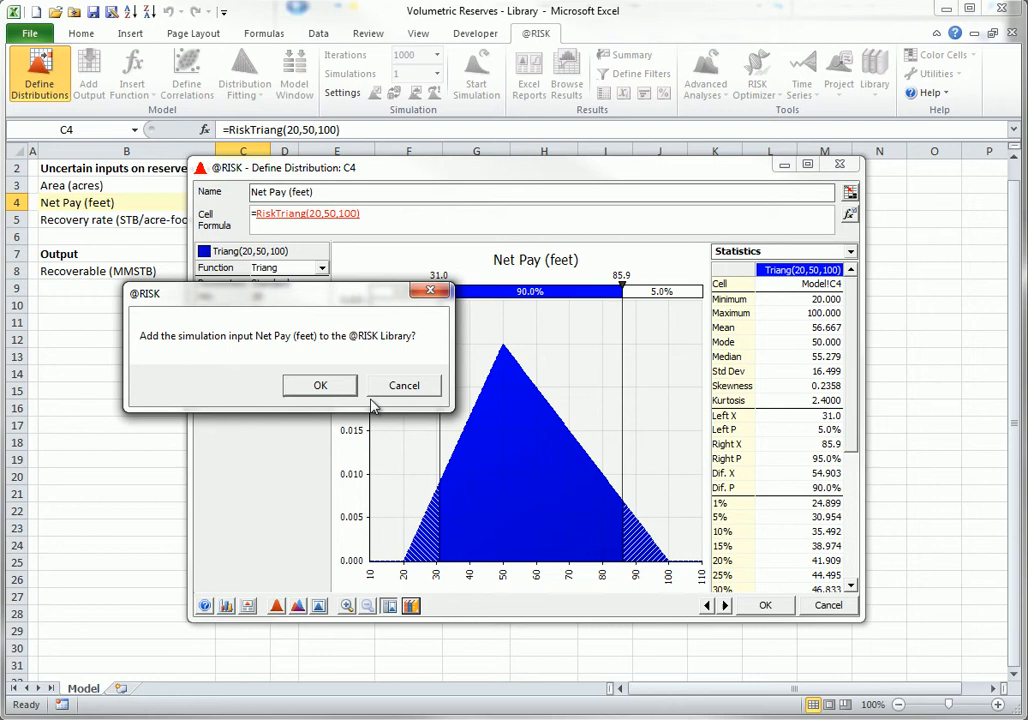
left_click(320, 385)
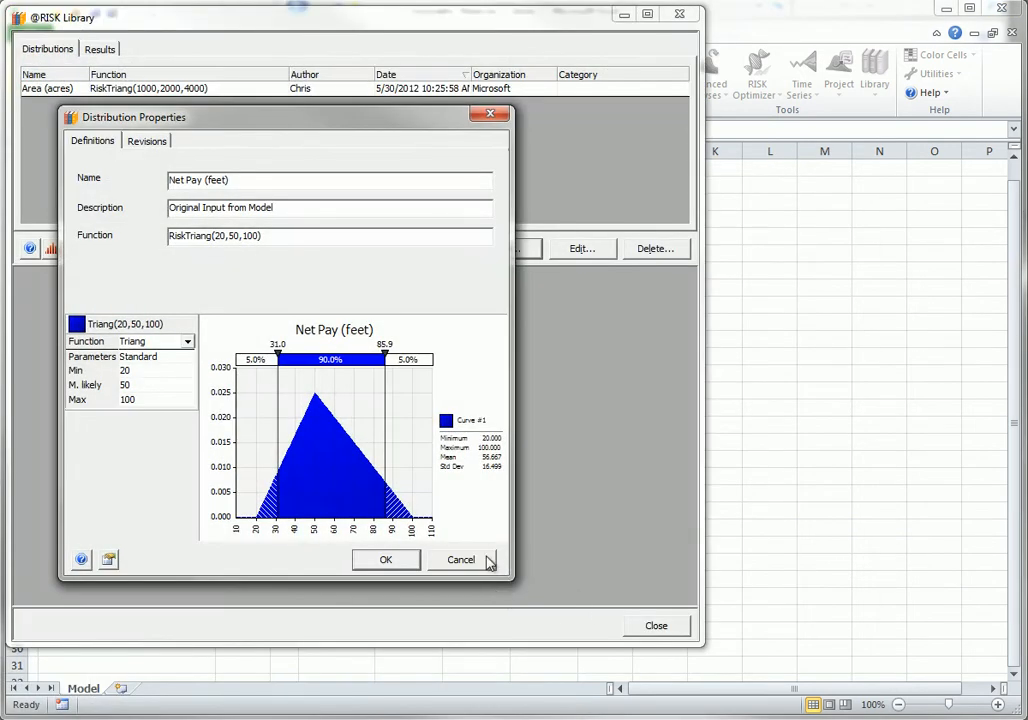
left_click(382, 559)
left_click(656, 627)
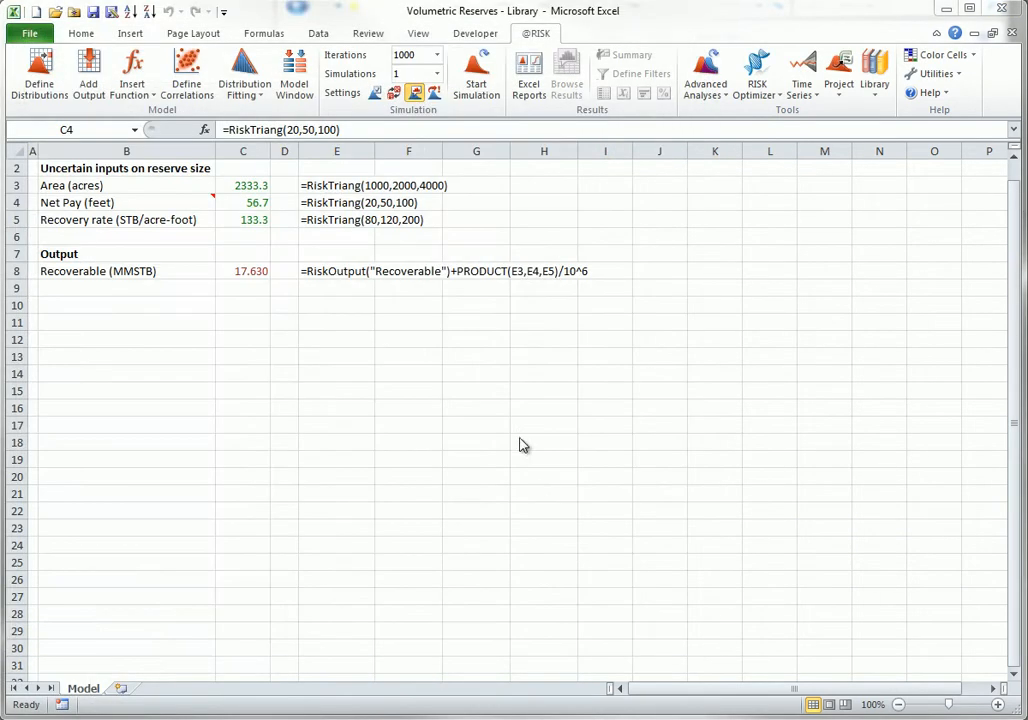
left_click(250, 220)
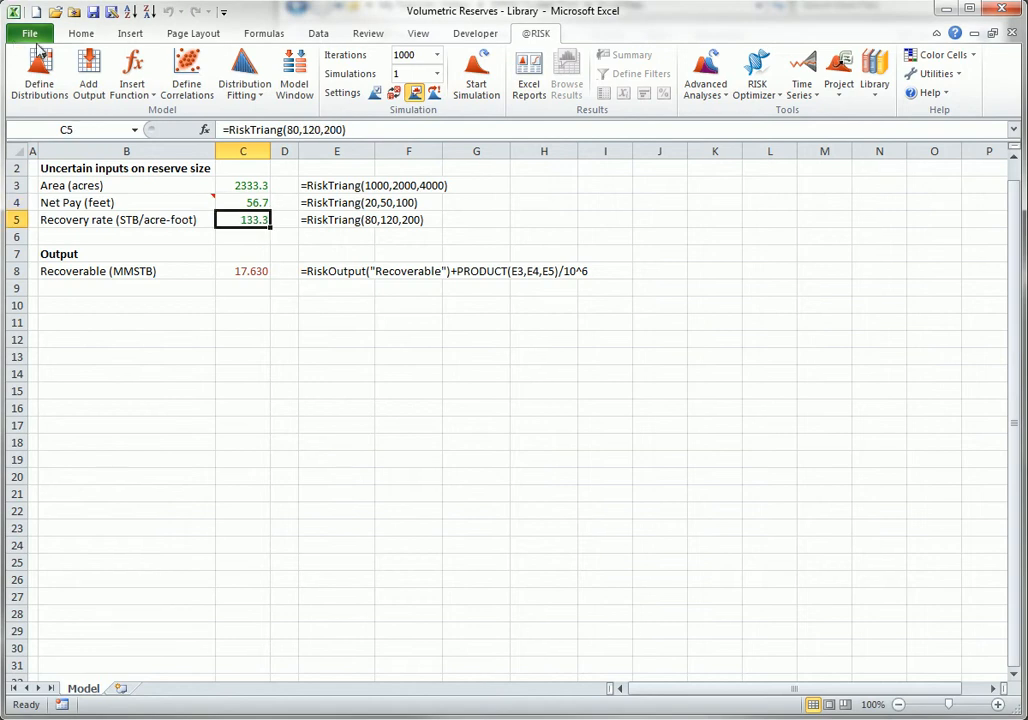
left_click(39, 75)
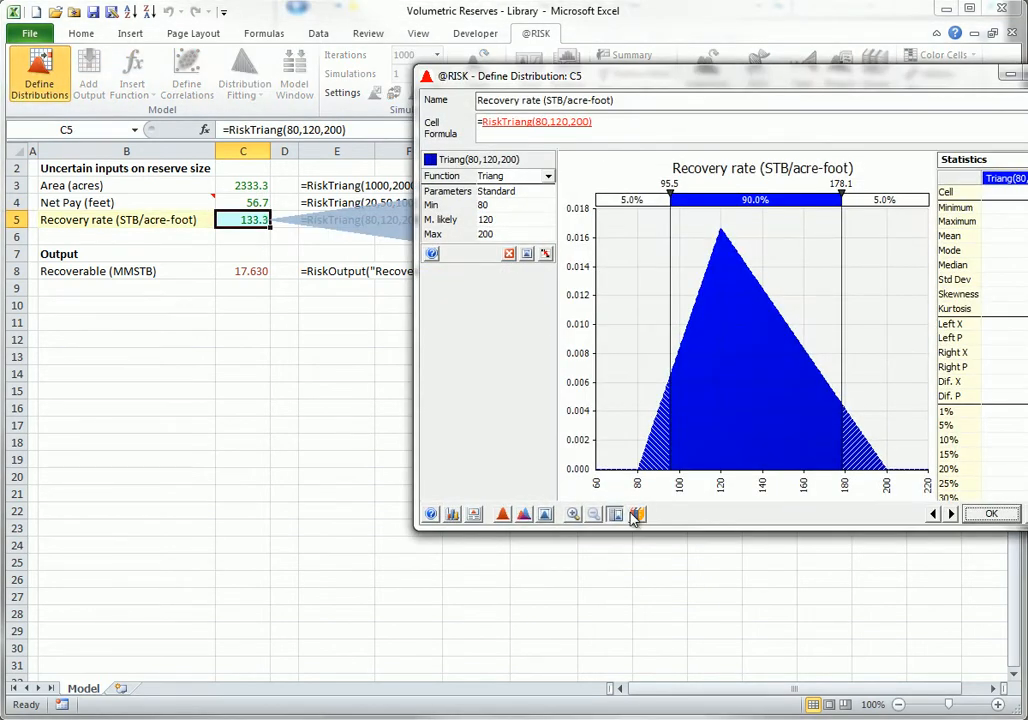
left_click(637, 514)
left_click(355, 384)
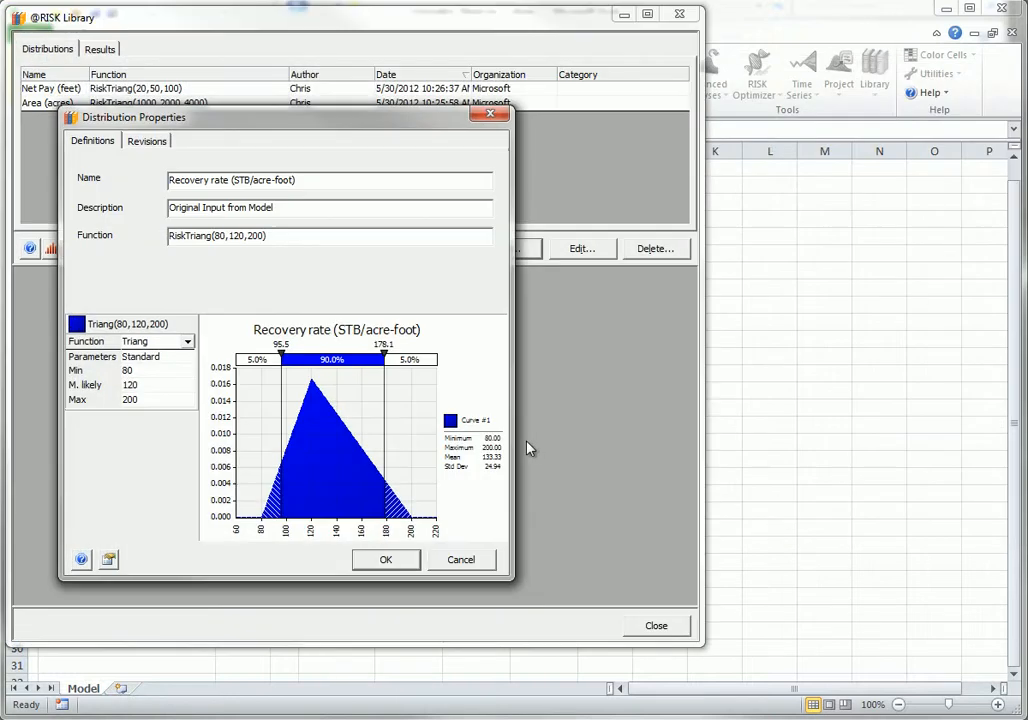
left_click(392, 560)
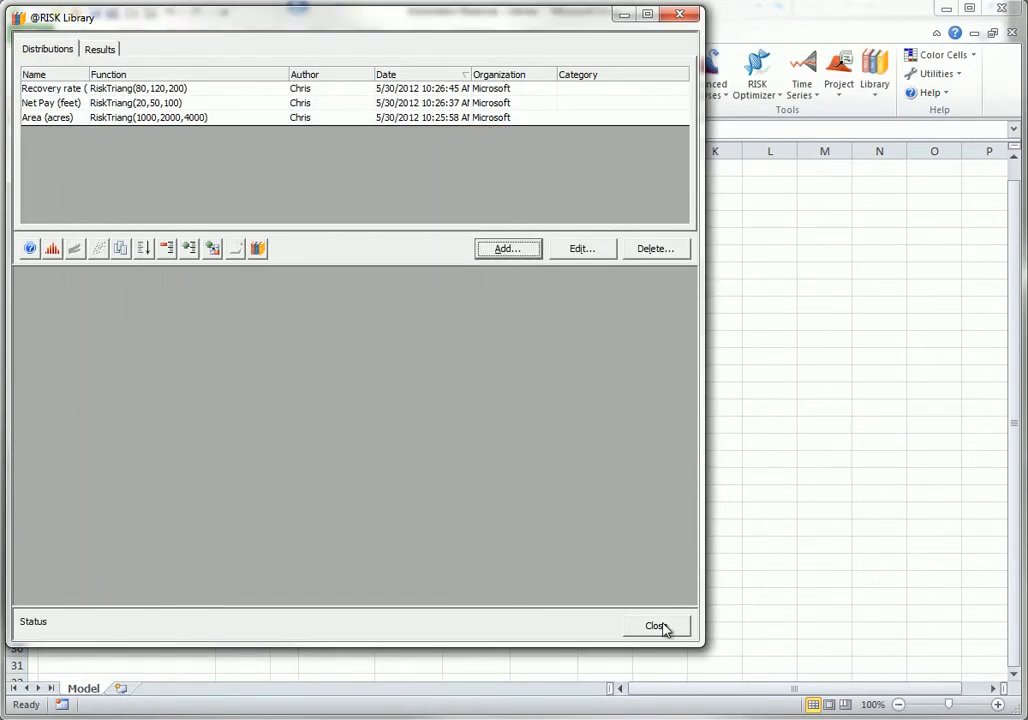
left_click(660, 626)
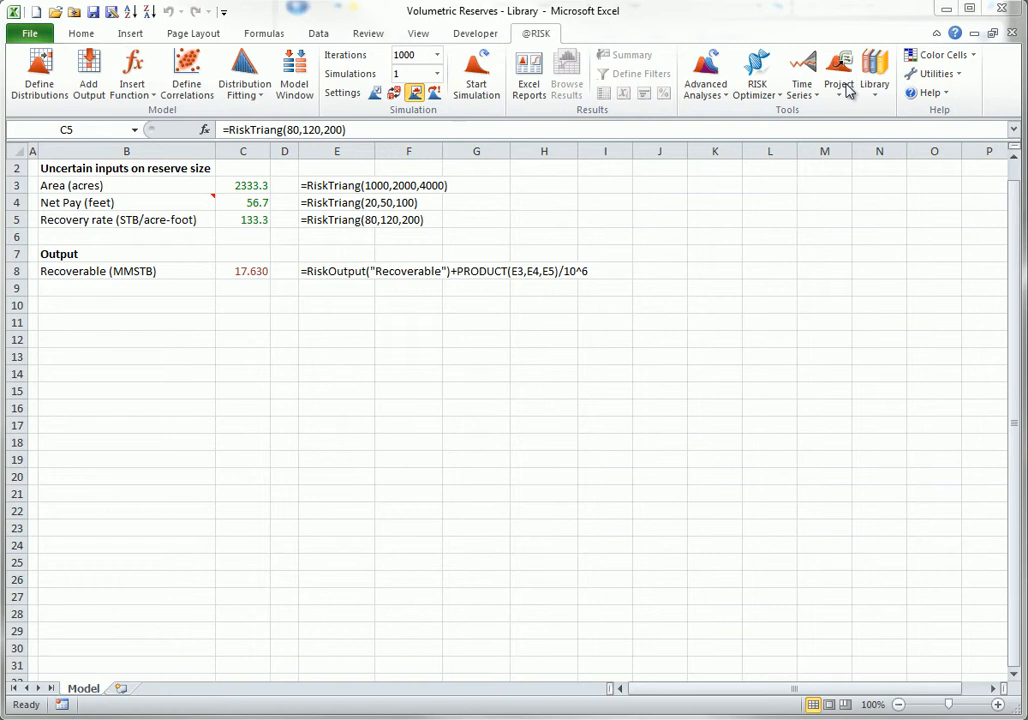
left_click(876, 95)
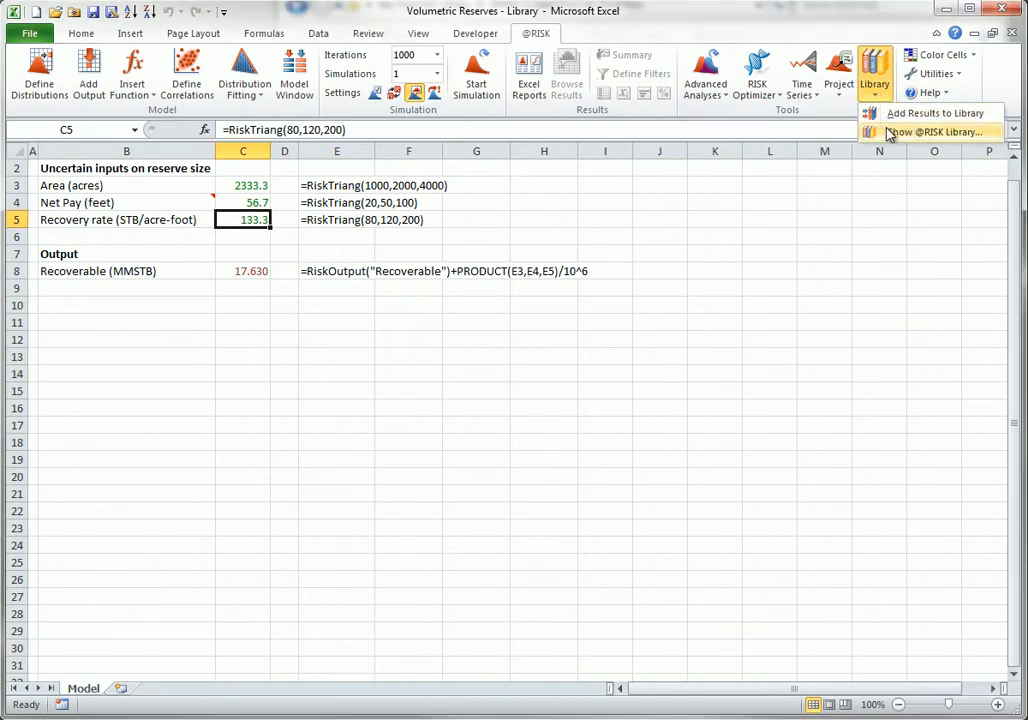
left_click(890, 131)
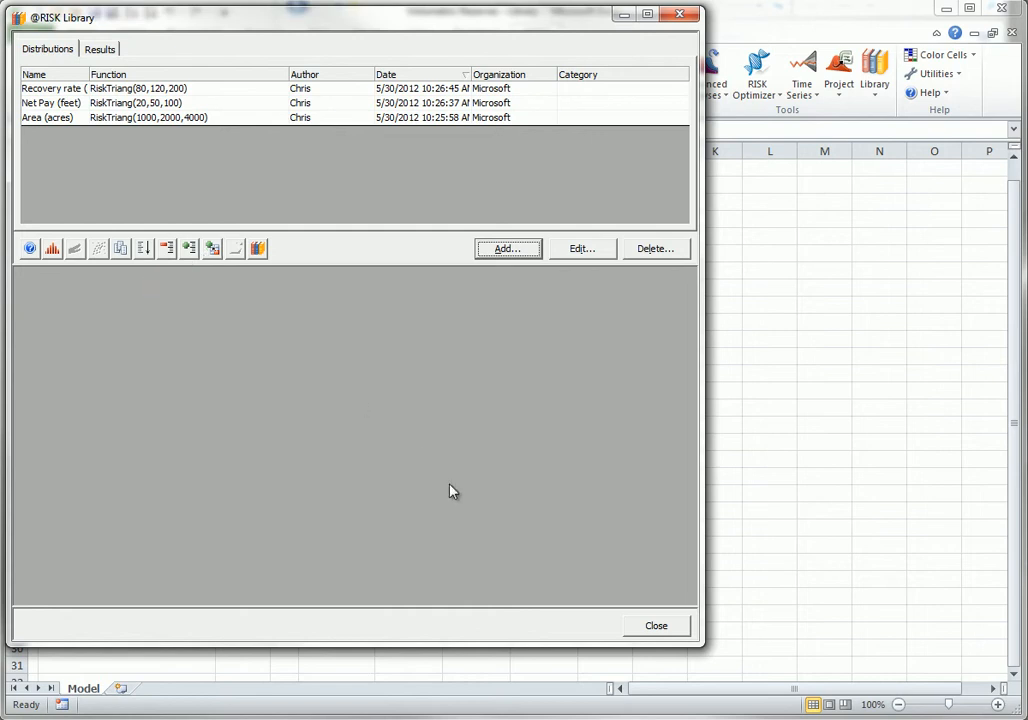
left_click(660, 625)
left_click(247, 314)
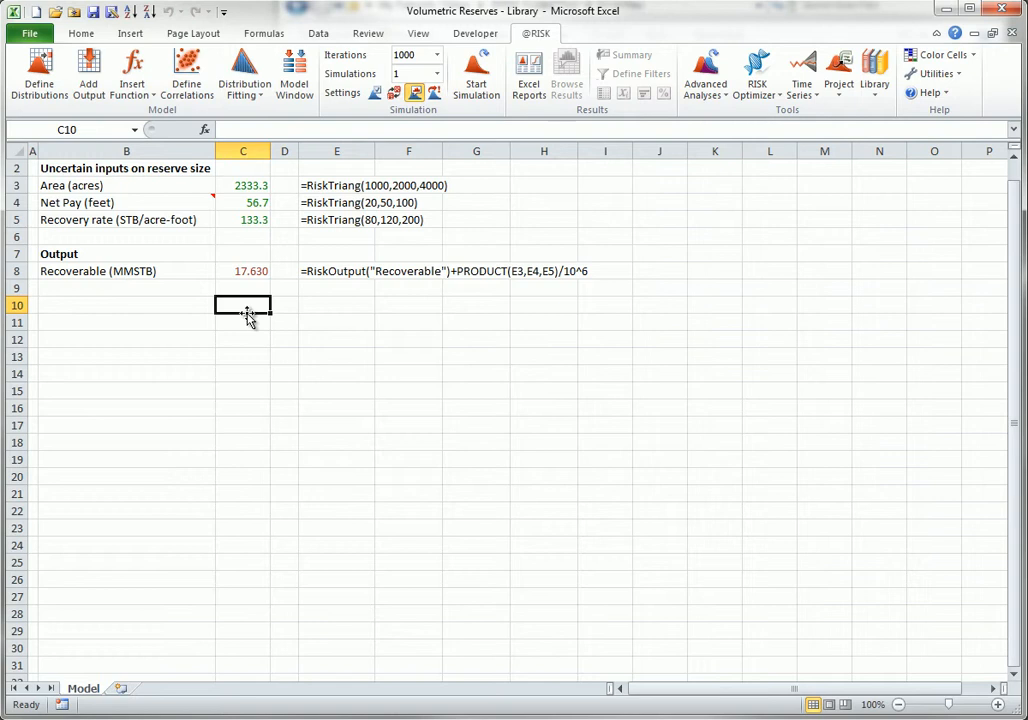
left_click(38, 60)
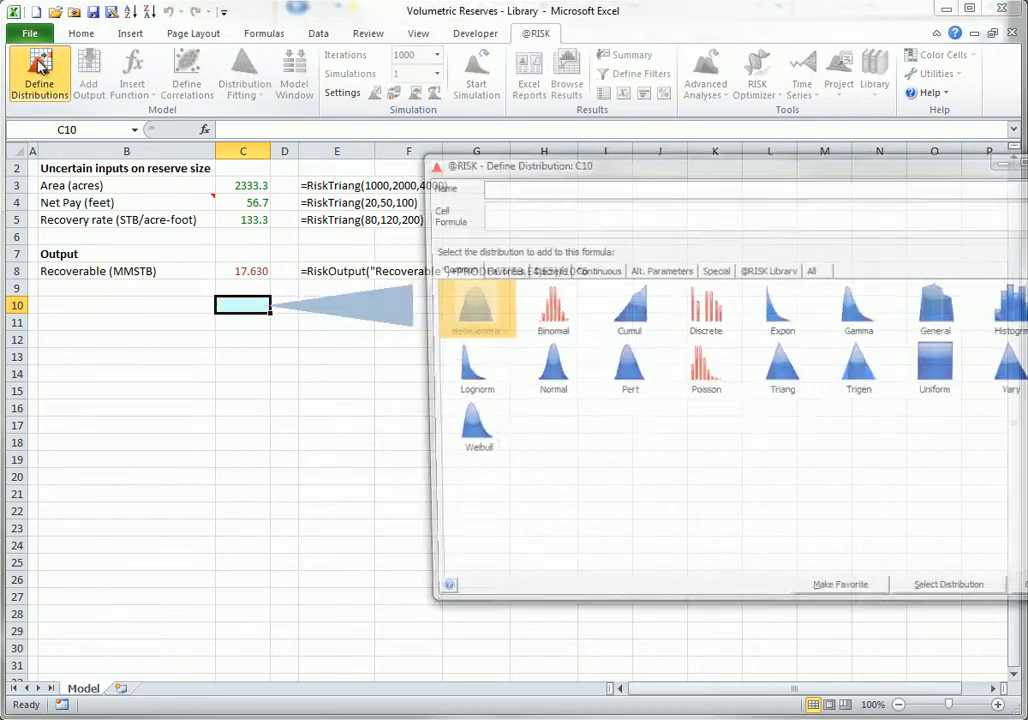
left_click_drag(712, 171, 482, 216)
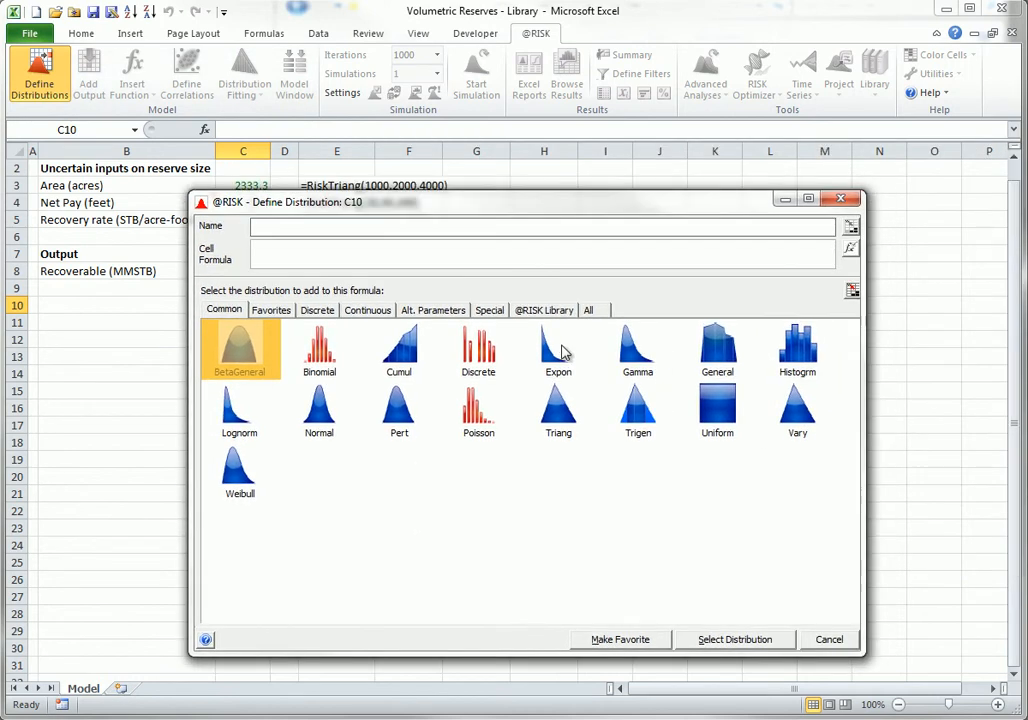
left_click(545, 310)
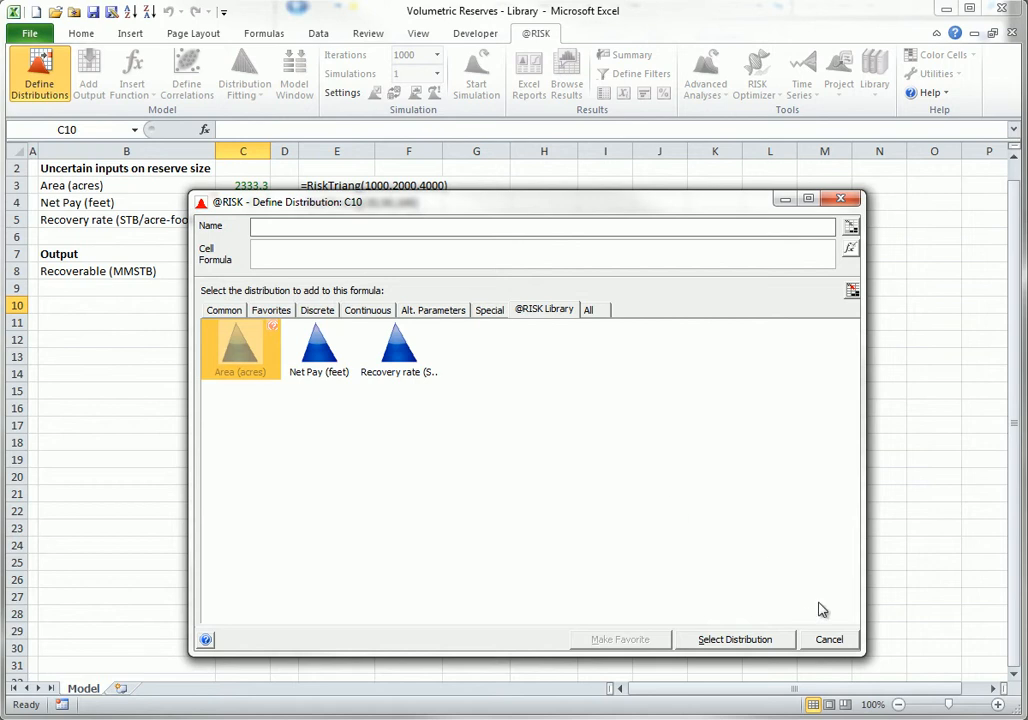
left_click(829, 639)
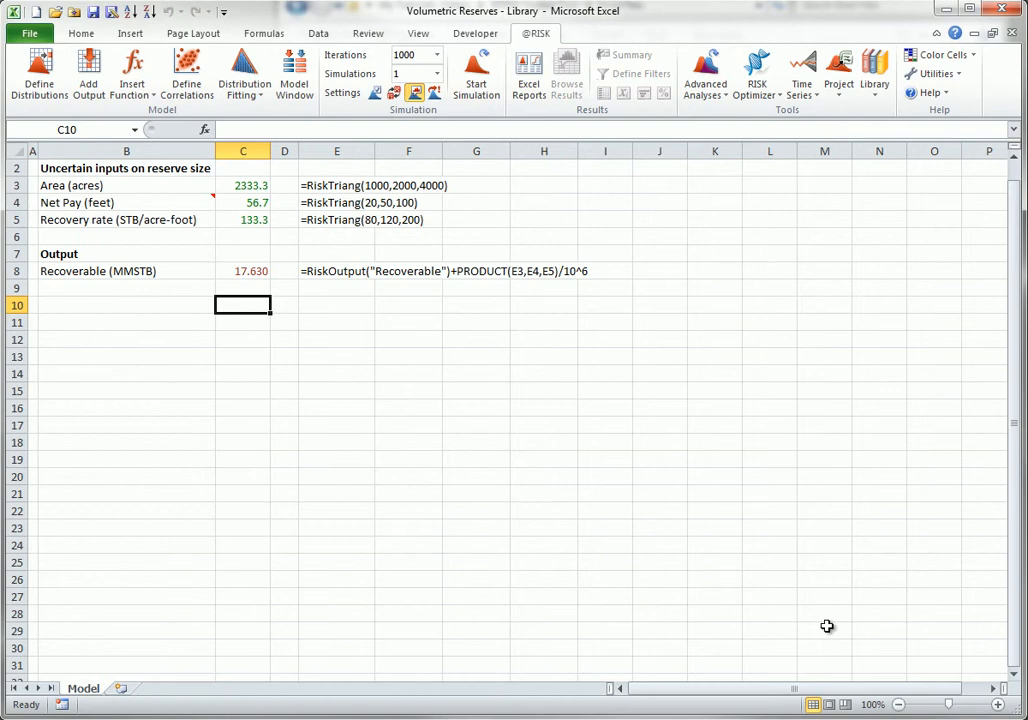
Run the simulation and dismiss the Recoverable output graph.
left_click(464, 52)
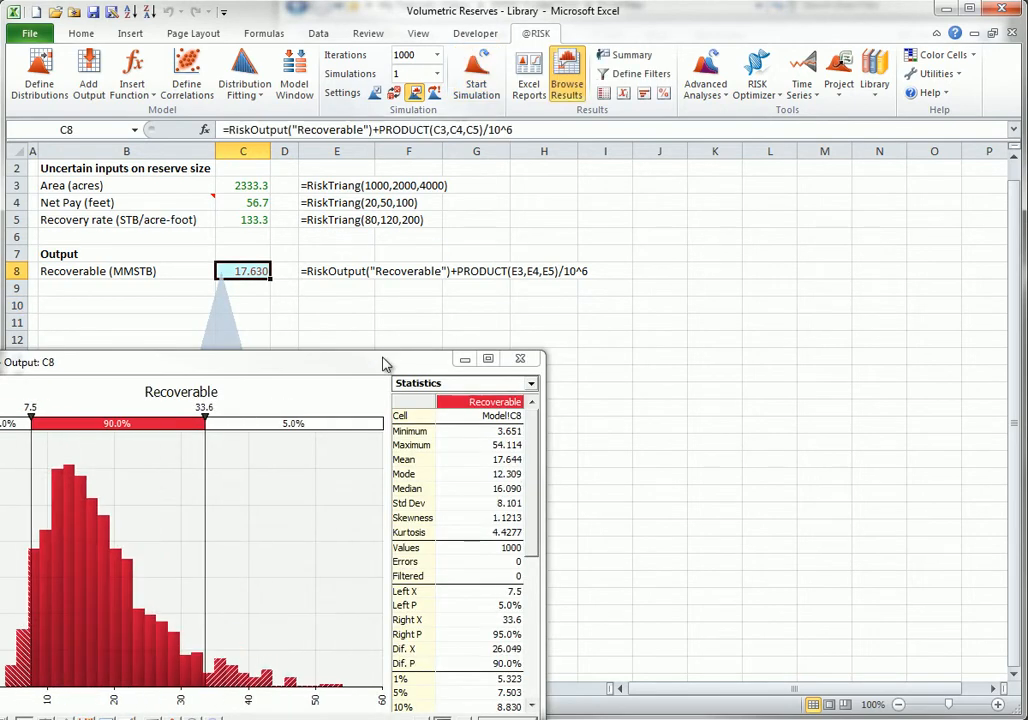
left_click_drag(386, 362, 586, 255)
left_click(707, 528)
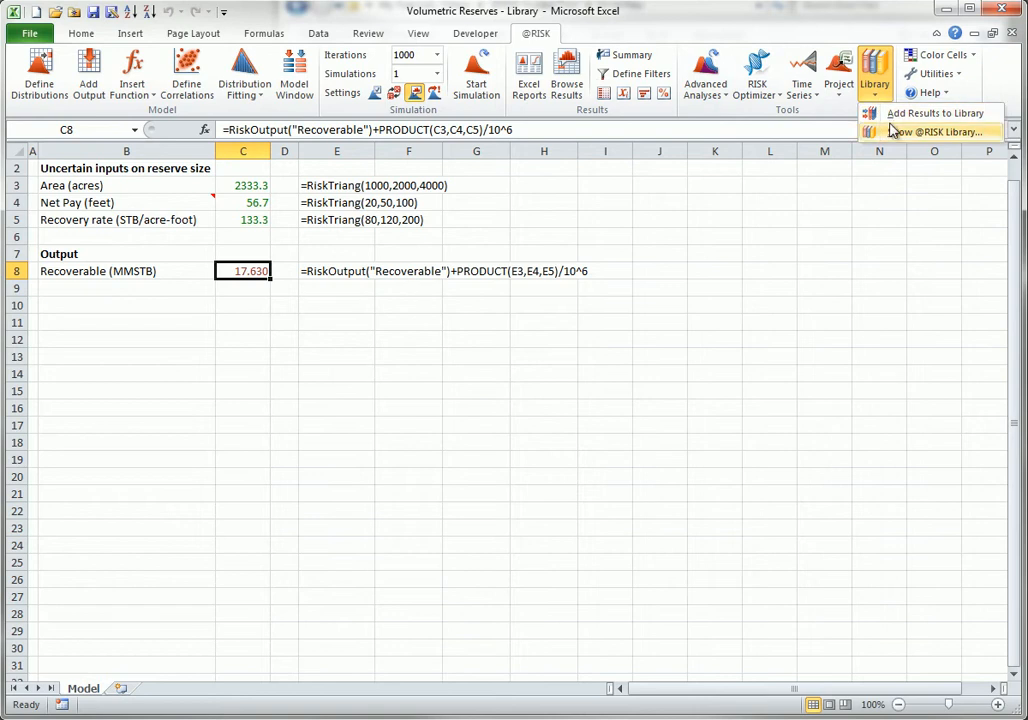
left_click(880, 113)
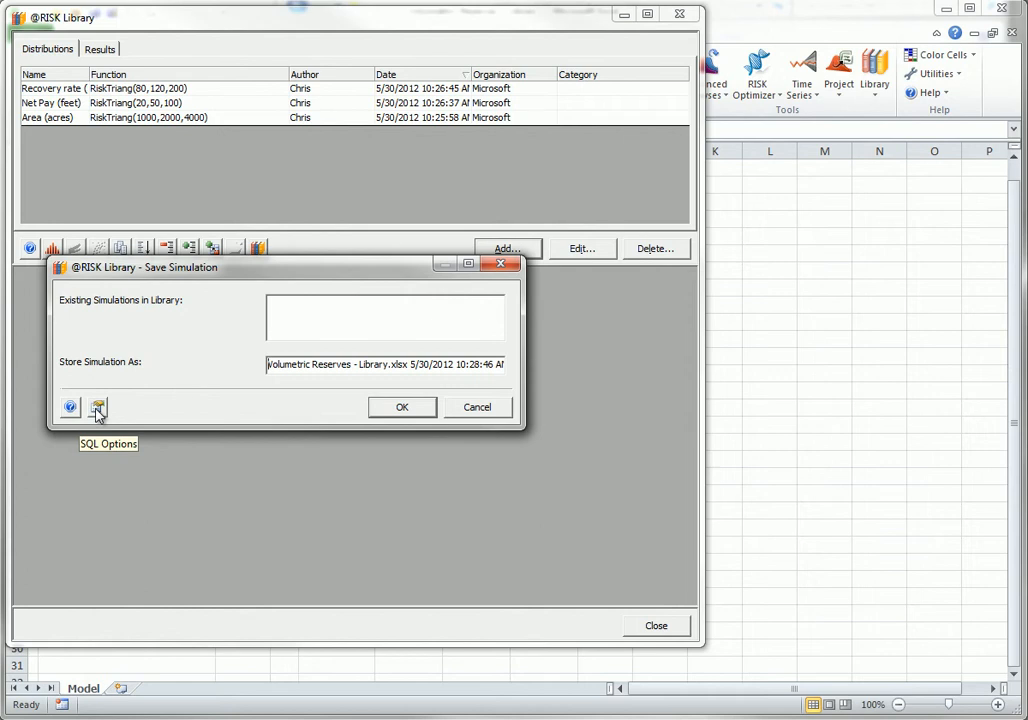
left_click(401, 408)
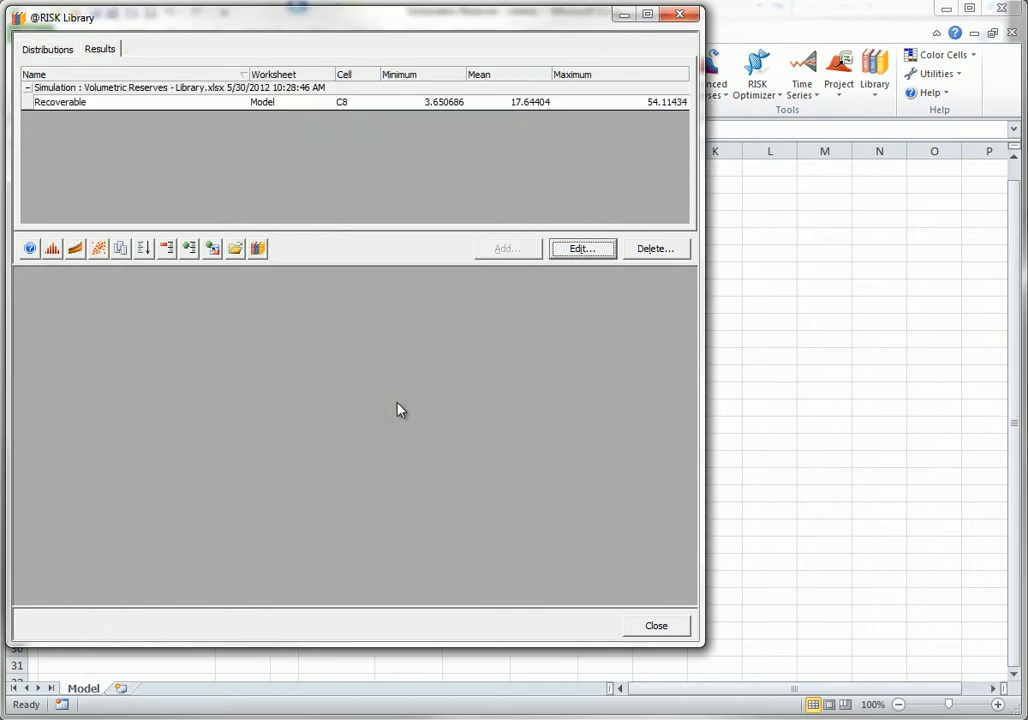
left_click(659, 625)
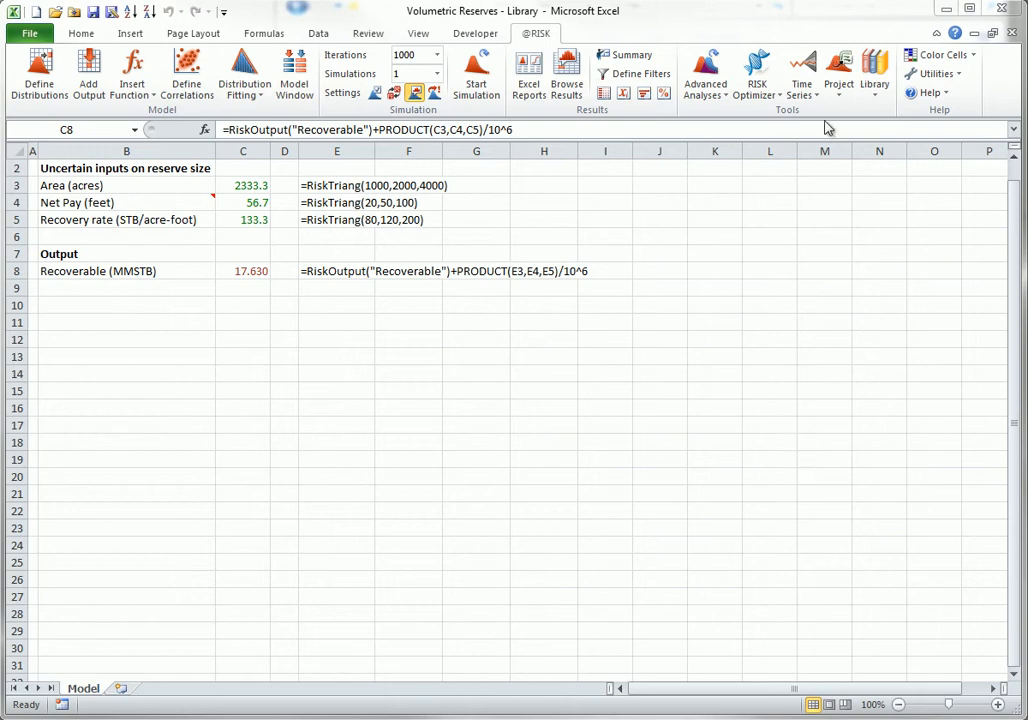
left_click(871, 88)
left_click(875, 90)
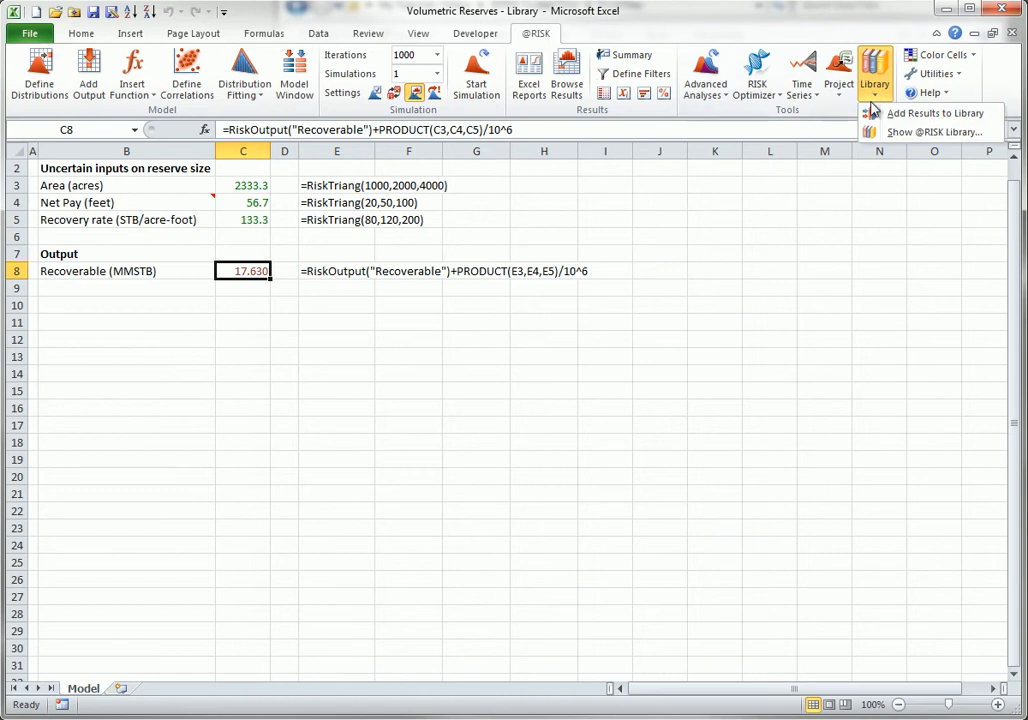
left_click(885, 132)
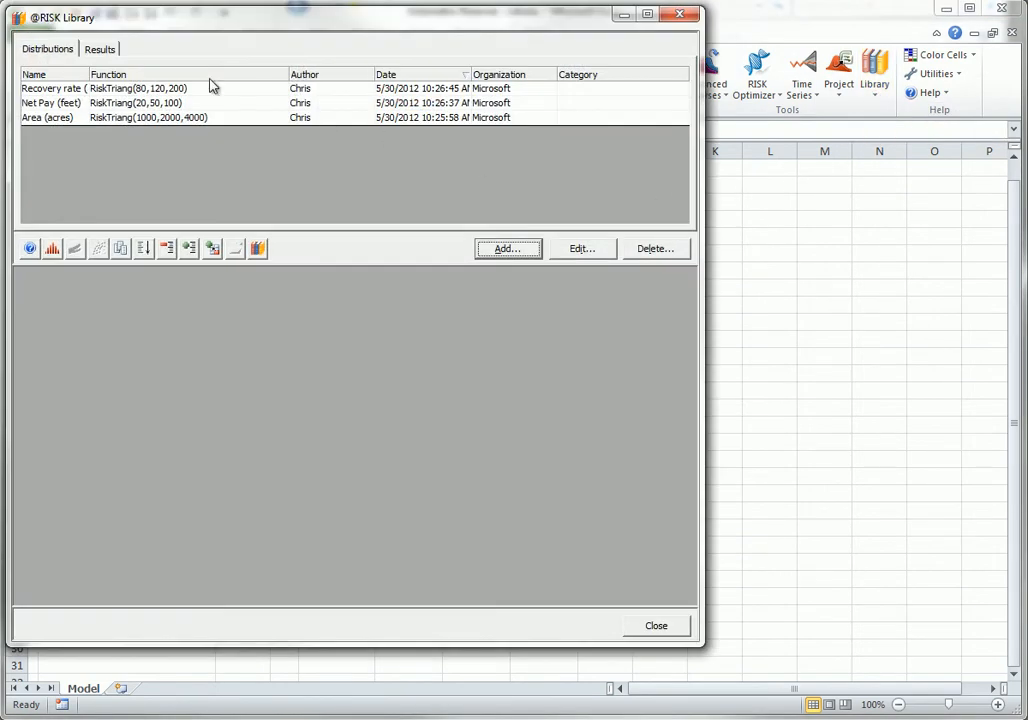
left_click(100, 50)
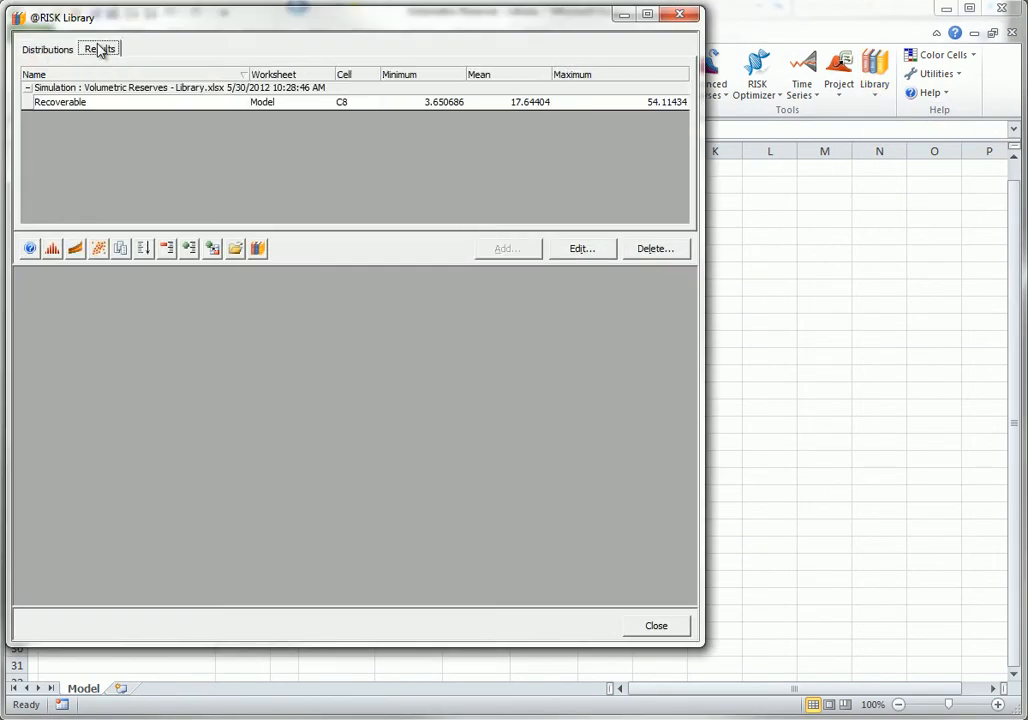
left_click(60, 103)
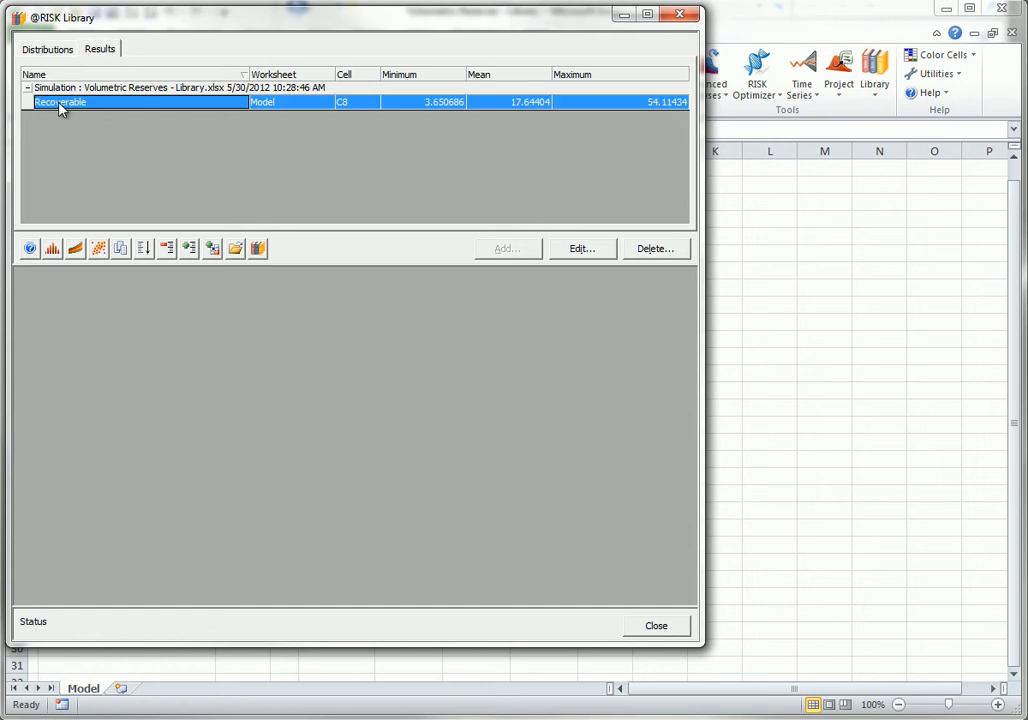
left_click(53, 250)
left_click(88, 281)
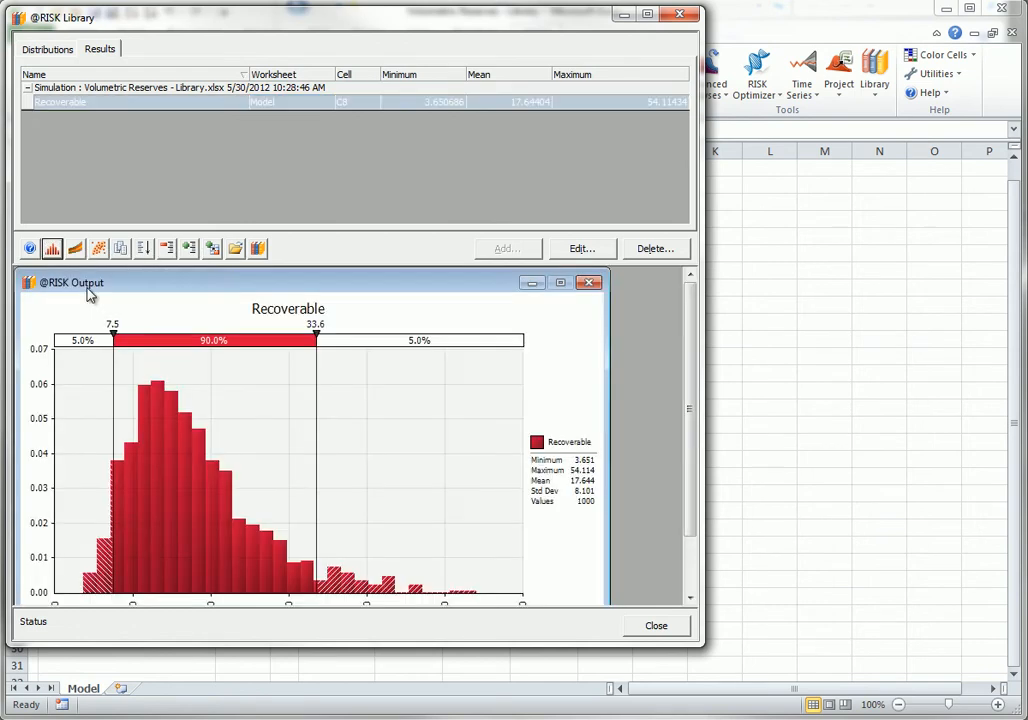